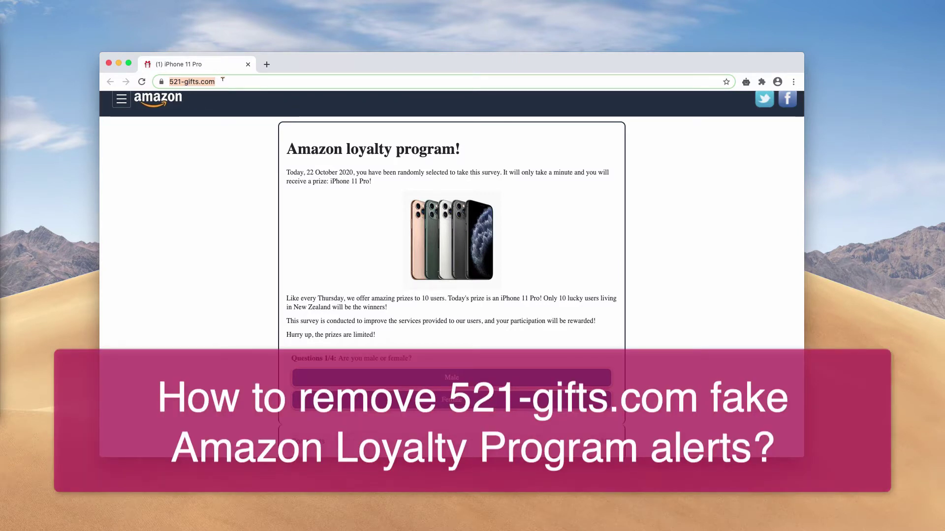
# Answer the four survey questions: Male, an age range, Apple smartphone, and Very good for Amazon services
pyautogui.click(302, 53)
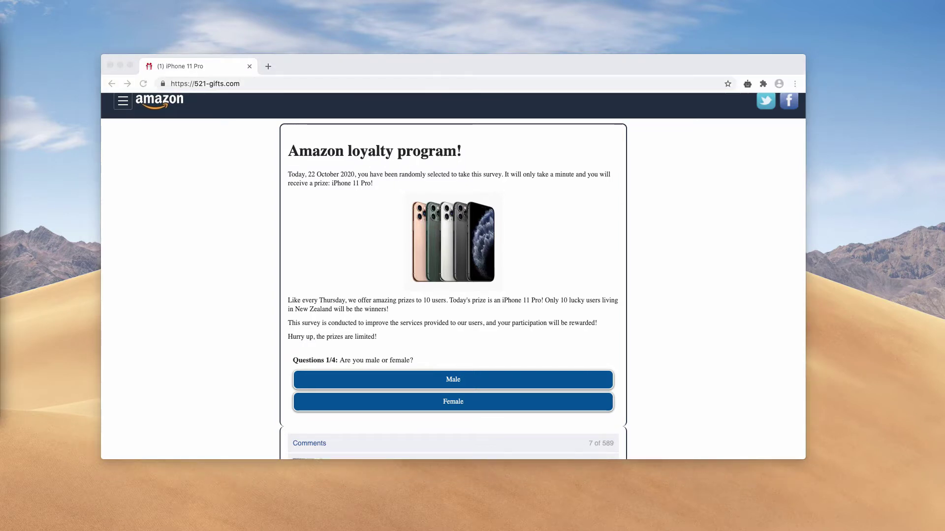
pyautogui.click(472, 383)
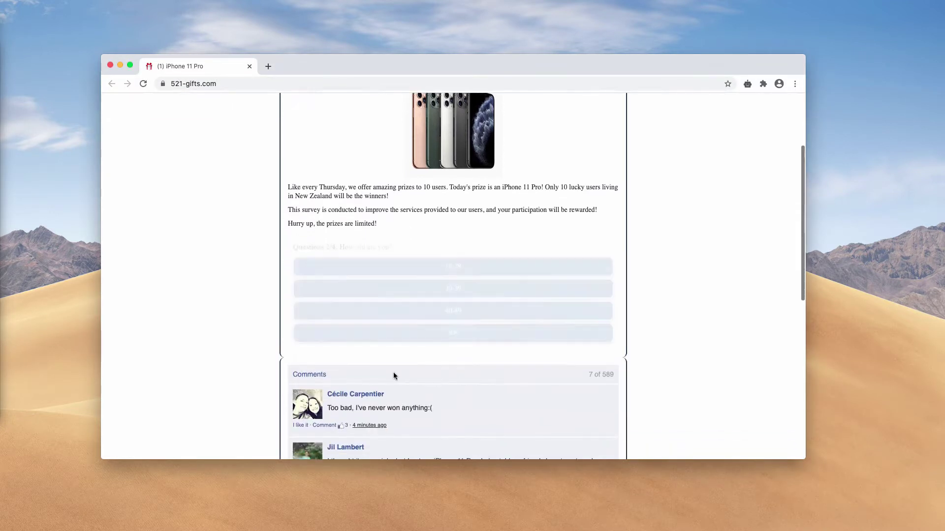
pyautogui.click(458, 257)
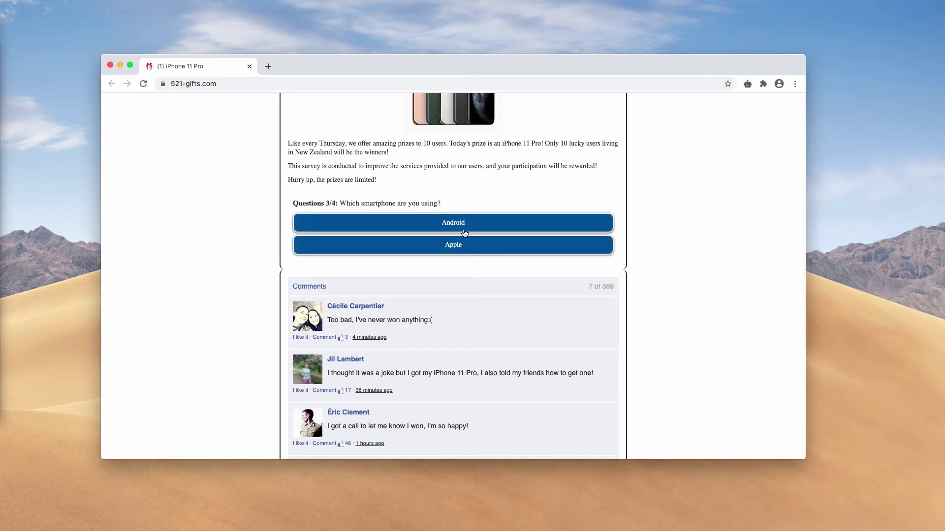
pyautogui.click(467, 248)
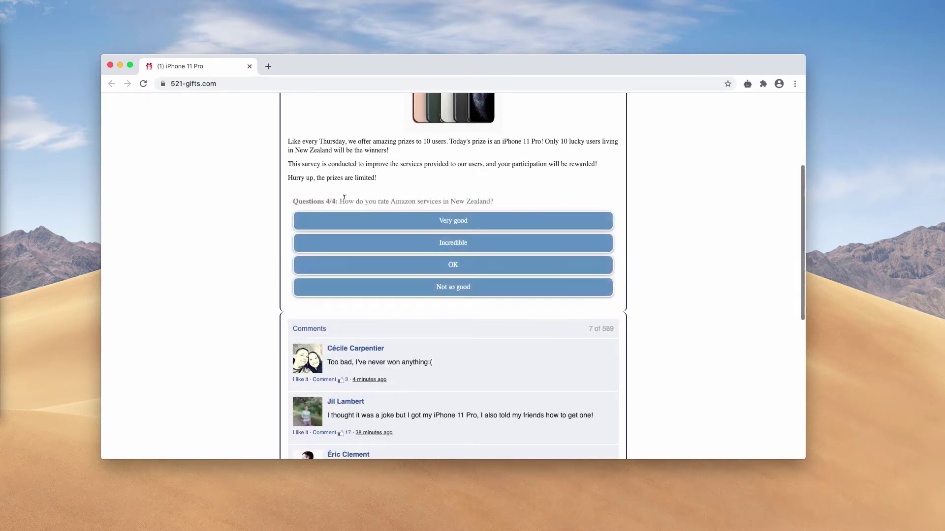
pyautogui.click(449, 225)
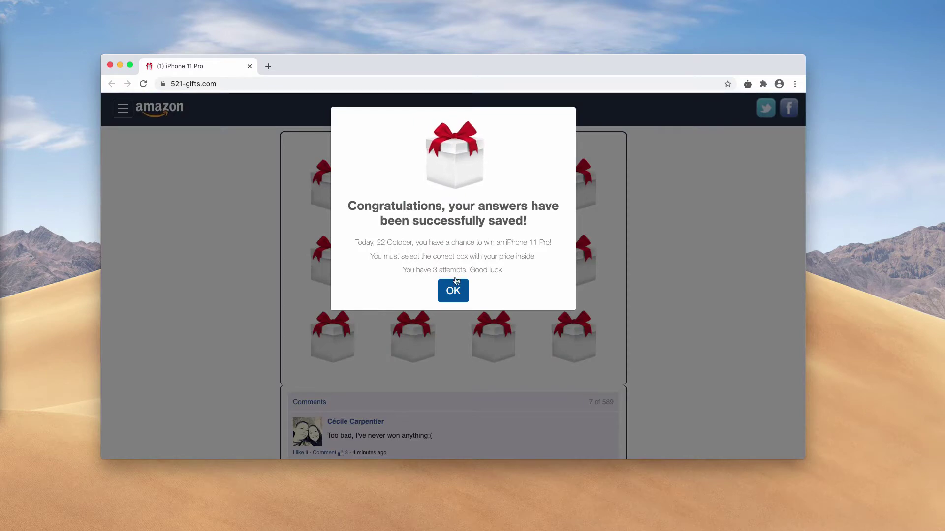
# Dismiss the notices and pick gift boxes until one reveals the iPhone 11 Pro prize
pyautogui.click(453, 290)
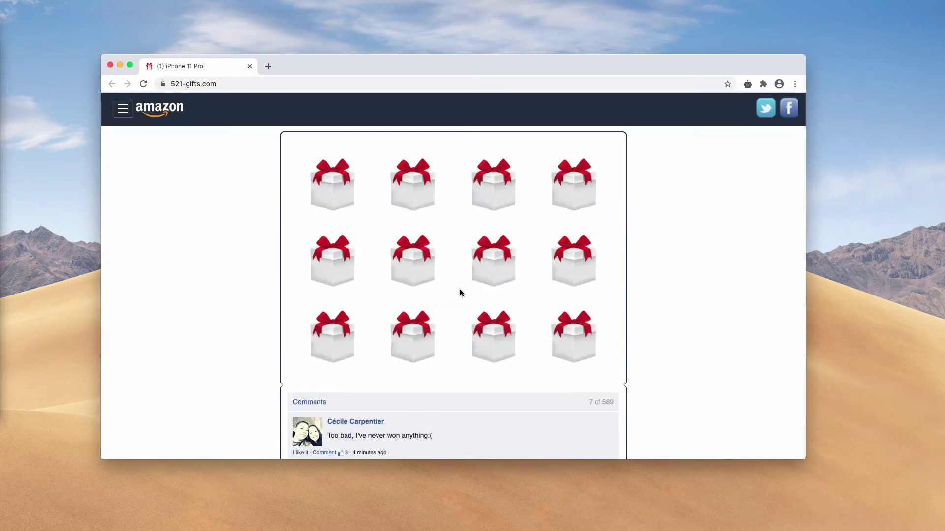
pyautogui.click(485, 270)
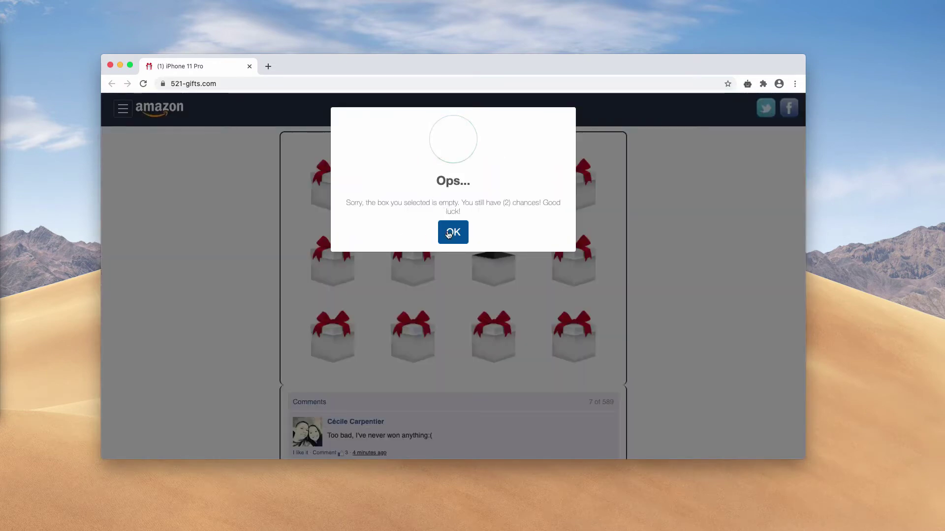
pyautogui.click(448, 235)
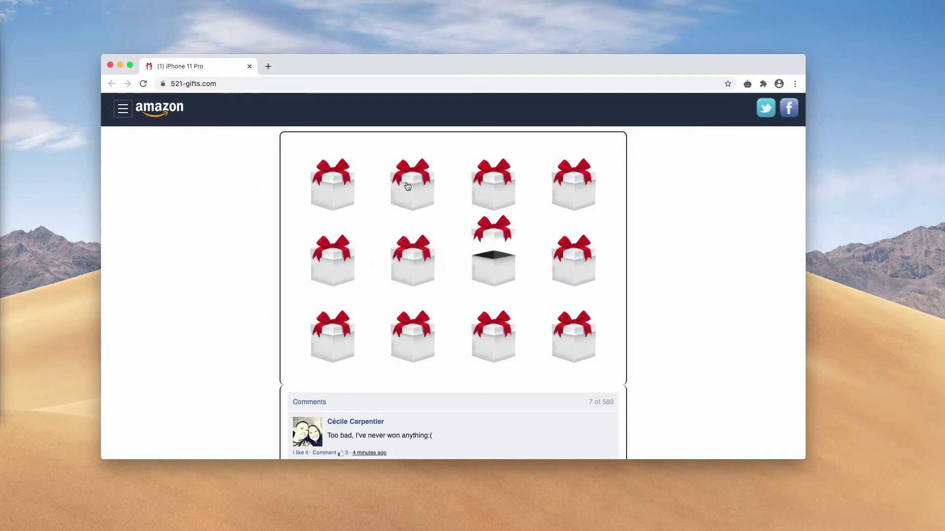
pyautogui.scroll(-3, 415, 243)
pyautogui.click(418, 243)
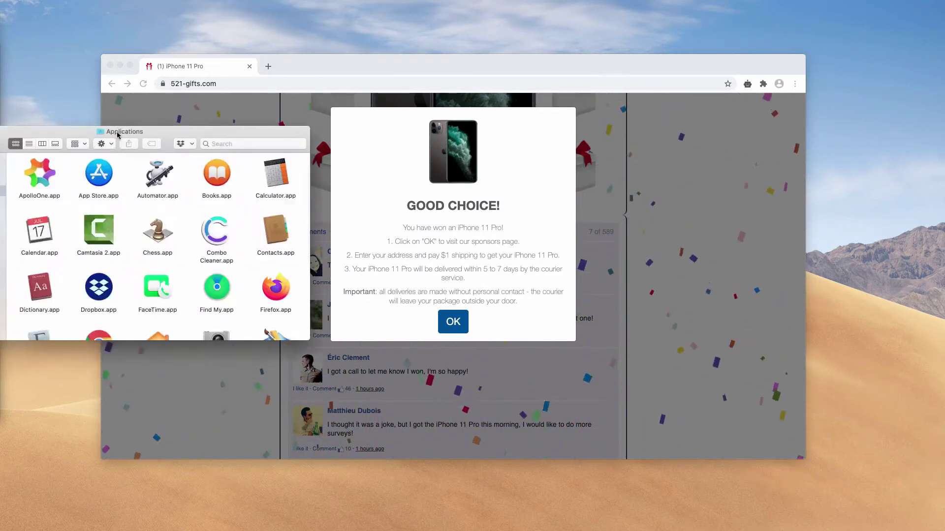
pyautogui.scroll(-2, 326, 237)
pyautogui.scroll(-3, 325, 236)
pyautogui.scroll(-3, 325, 238)
pyautogui.scroll(-3, 326, 242)
pyautogui.scroll(-2, 326, 241)
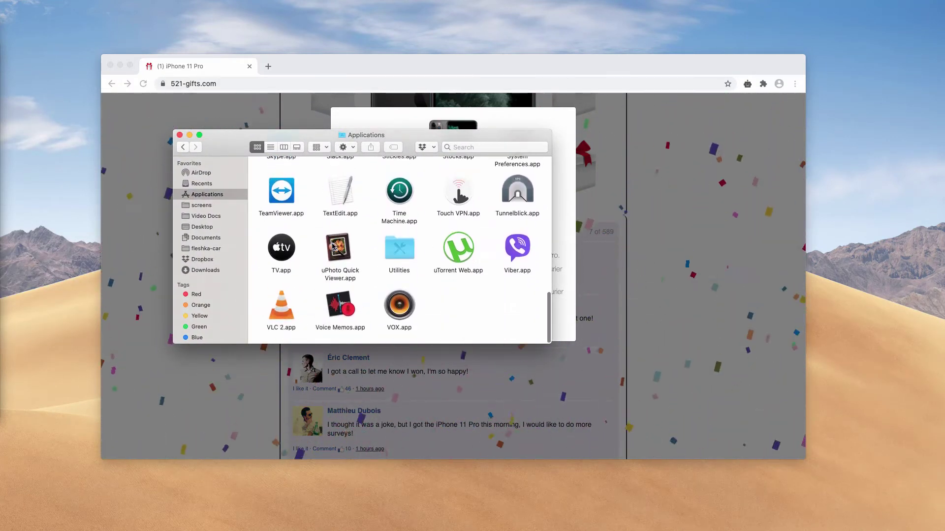
pyautogui.scroll(5, 325, 229)
pyautogui.scroll(5, 296, 210)
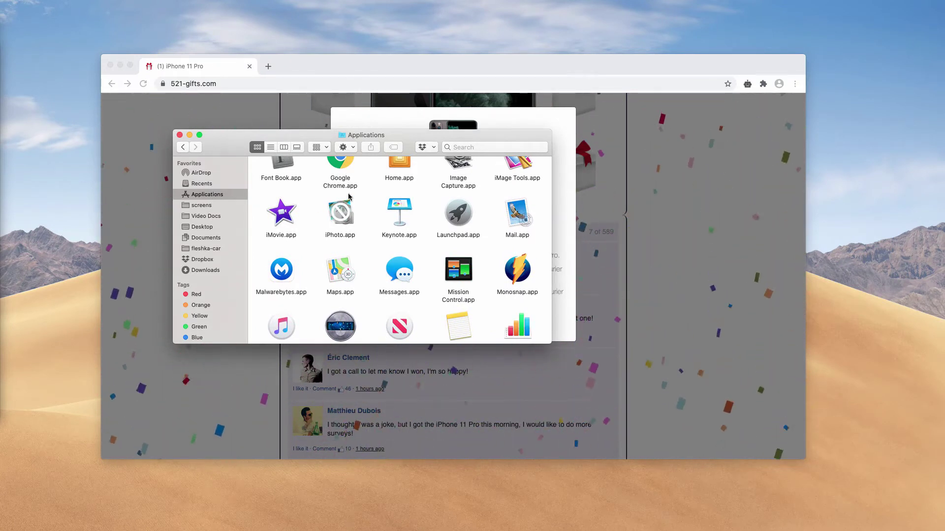
pyautogui.scroll(-1, 330, 327)
pyautogui.scroll(-3, 330, 326)
pyautogui.scroll(-3, 332, 326)
pyautogui.scroll(-3, 355, 325)
pyautogui.scroll(5, 408, 285)
pyautogui.scroll(3, 411, 284)
pyautogui.scroll(2, 412, 281)
pyautogui.scroll(3, 412, 281)
# Close the Finder Applications window, returning to the browser's prize popup
pyautogui.click(180, 135)
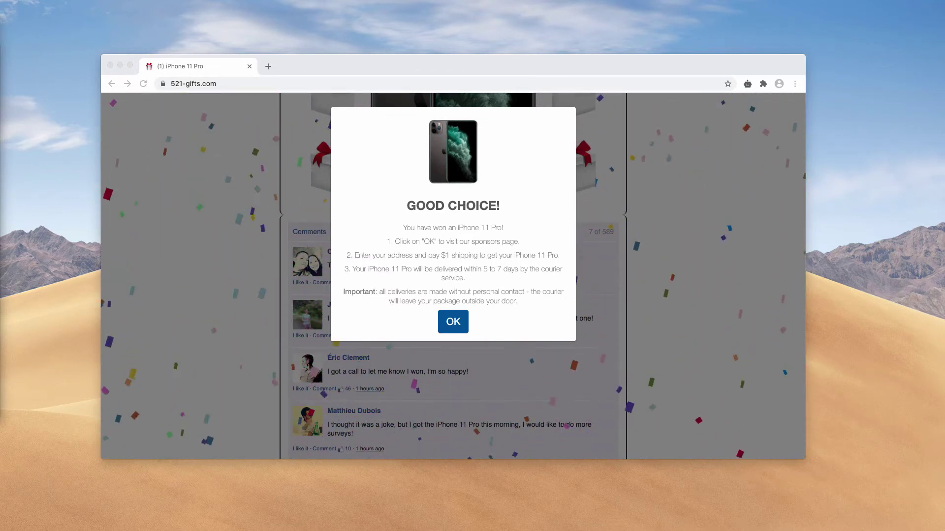
# Bring Chrome forward and load combocleaner.com
pyautogui.click(268, 93)
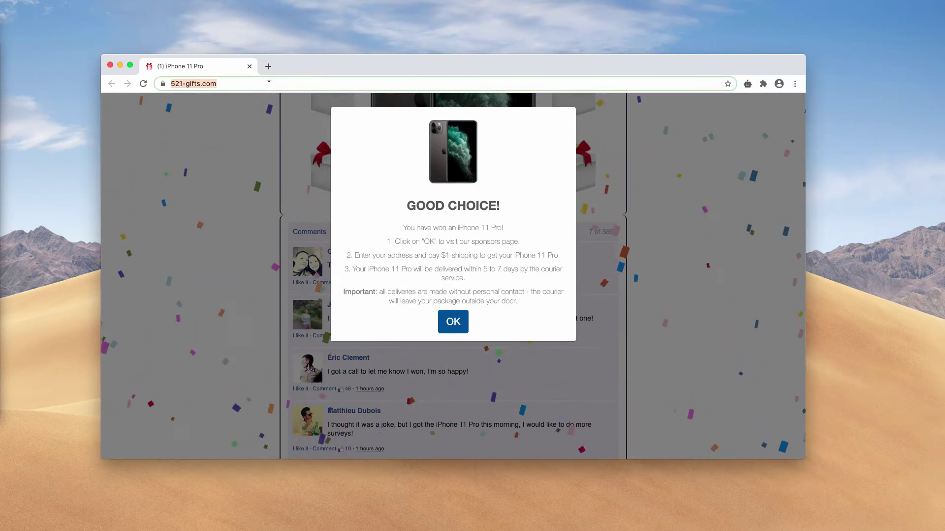
pyautogui.write('combocleaner.com')
pyautogui.press('Return')
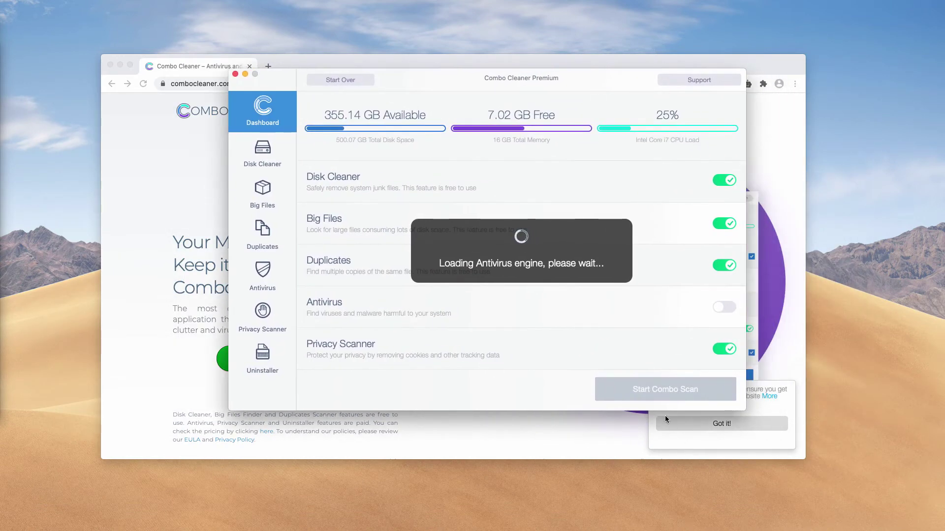
# Start the Combo Scan and let it finish with 52 antivirus threats reported
pyautogui.click(652, 387)
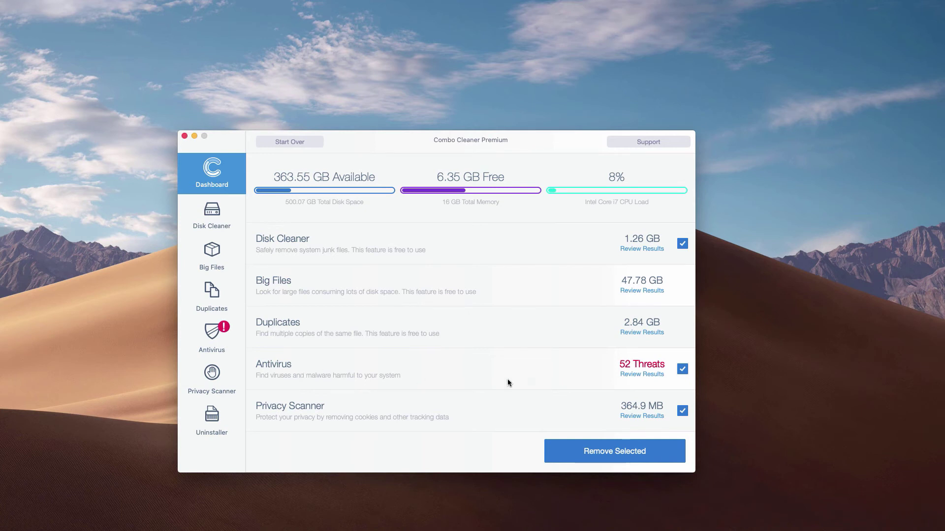
# Review the 52 antivirus threats and reveal Install (10).dmg in Finder's Downloads folder
pyautogui.click(644, 374)
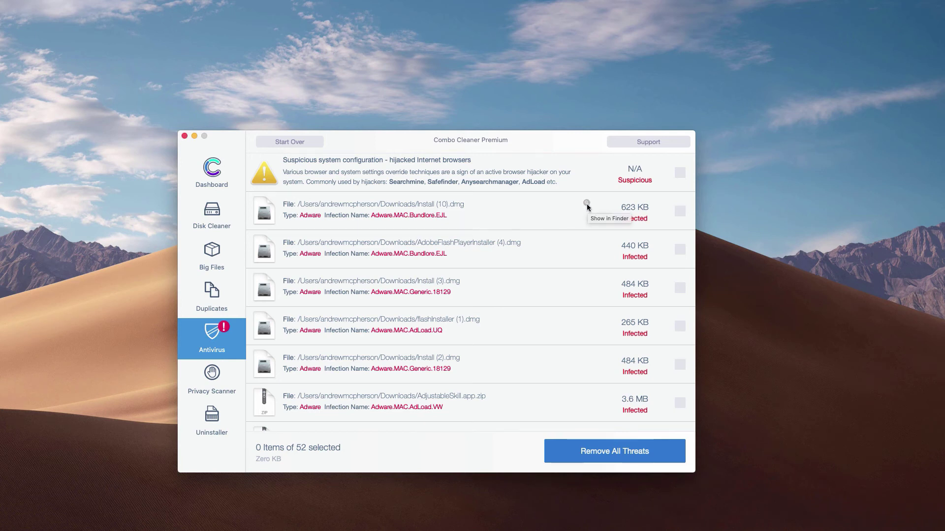
pyautogui.click(588, 204)
# Move Install (10).dmg to the Trash and close the Downloads window
pyautogui.rightClick(544, 338)
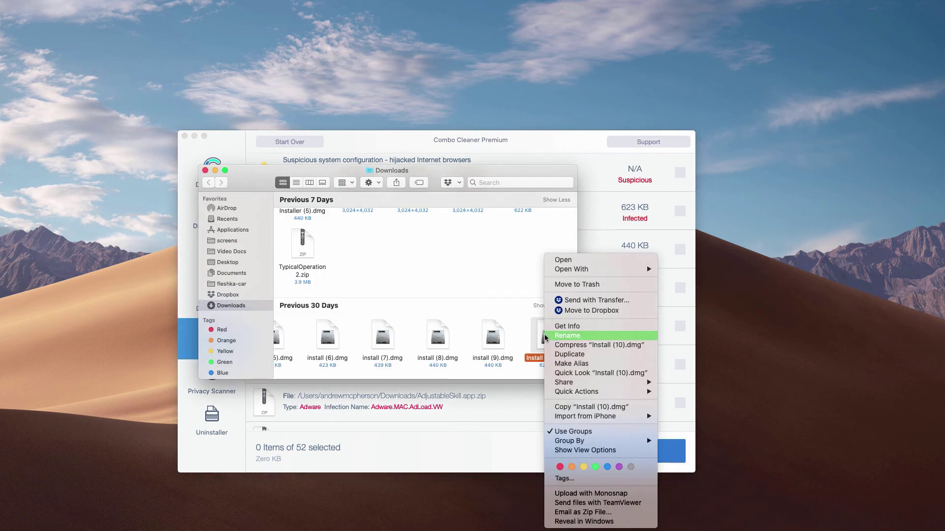
pyautogui.click(572, 285)
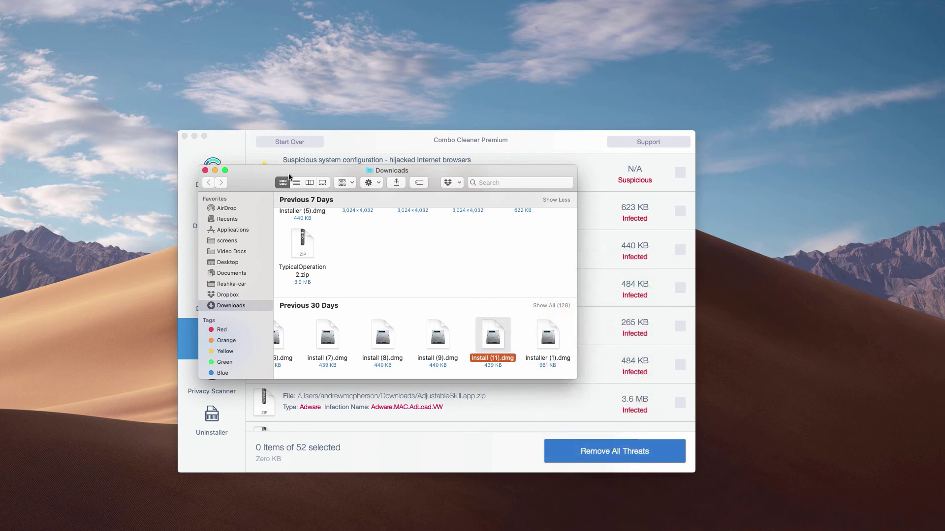
pyautogui.click(205, 170)
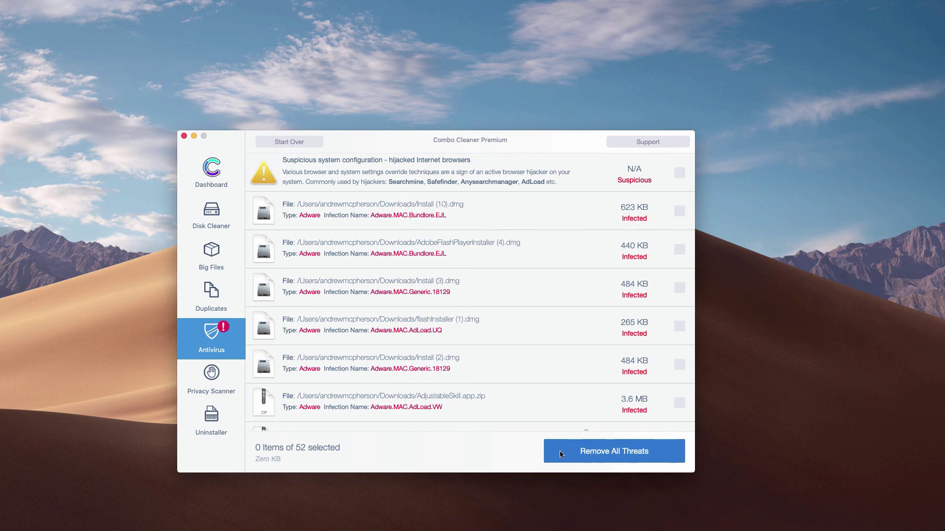
pyautogui.scroll(-1, 586, 202)
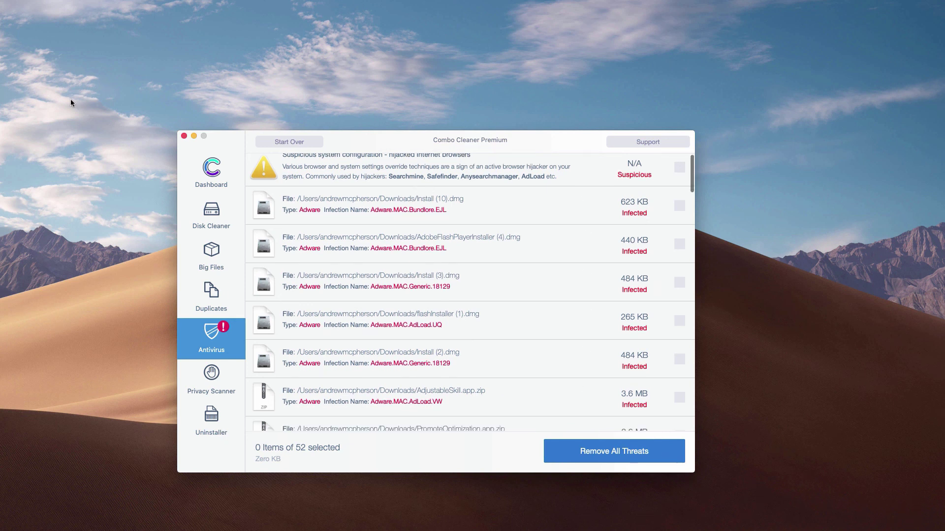